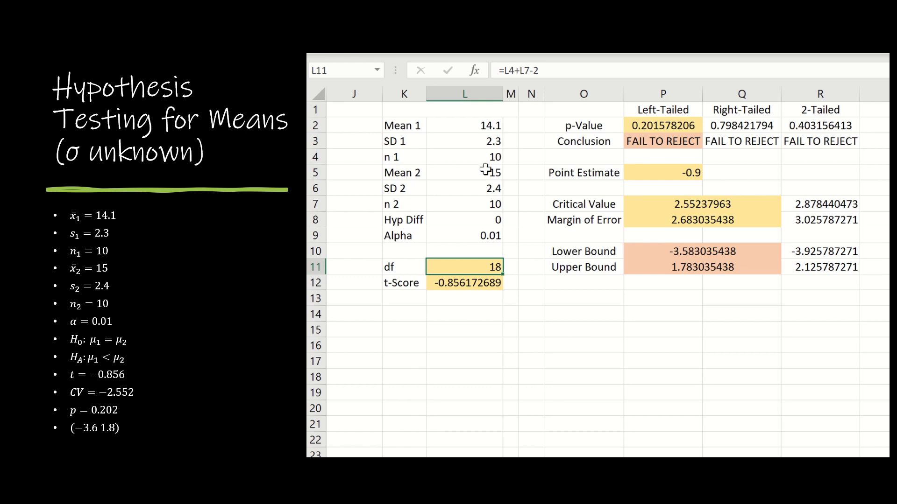
# Examine the denominator of the t-Score formula in L12, from its first SQRT through the closing parenthesis.
pyautogui.click(473, 286)
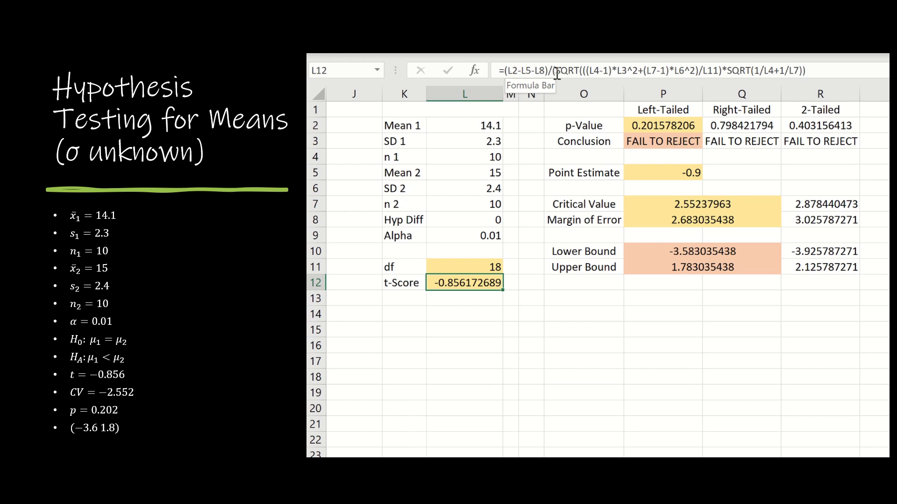
pyautogui.moveTo(553, 71); pyautogui.dragTo(815, 92)
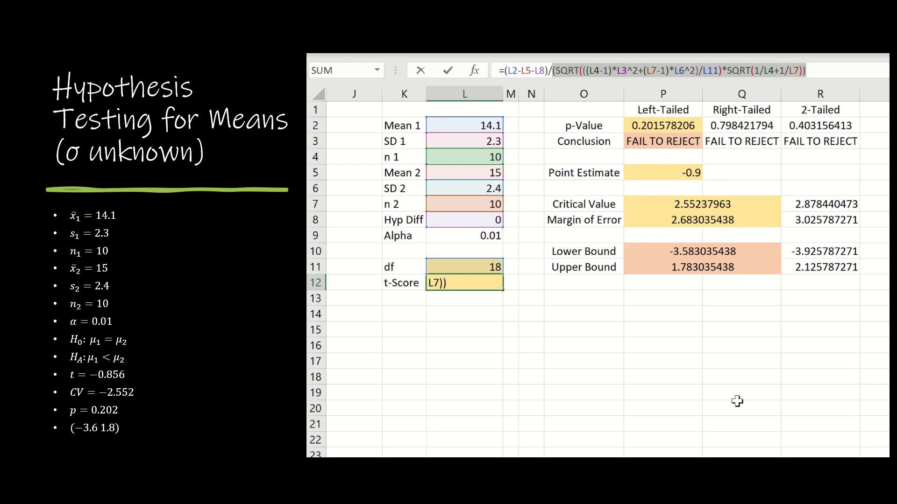
pyautogui.click(557, 71)
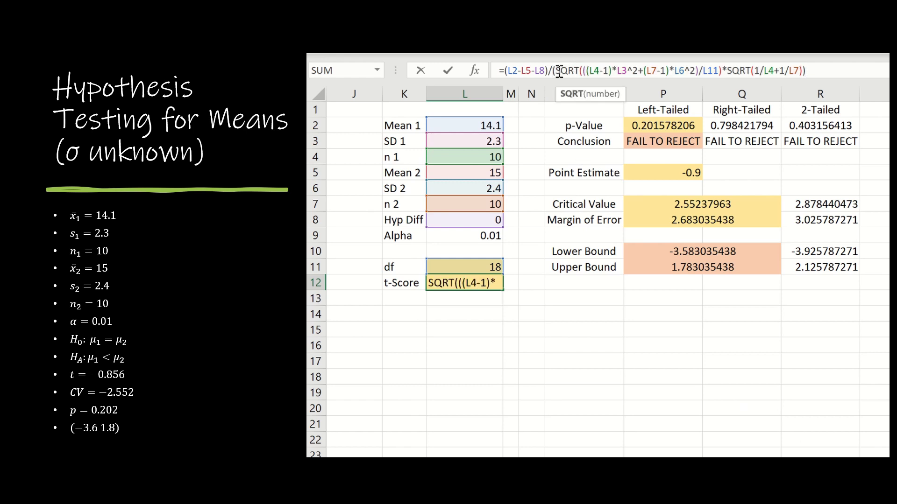
pyautogui.press('Right')
pyautogui.press('Right')
pyautogui.press('Right')
pyautogui.click(822, 73)
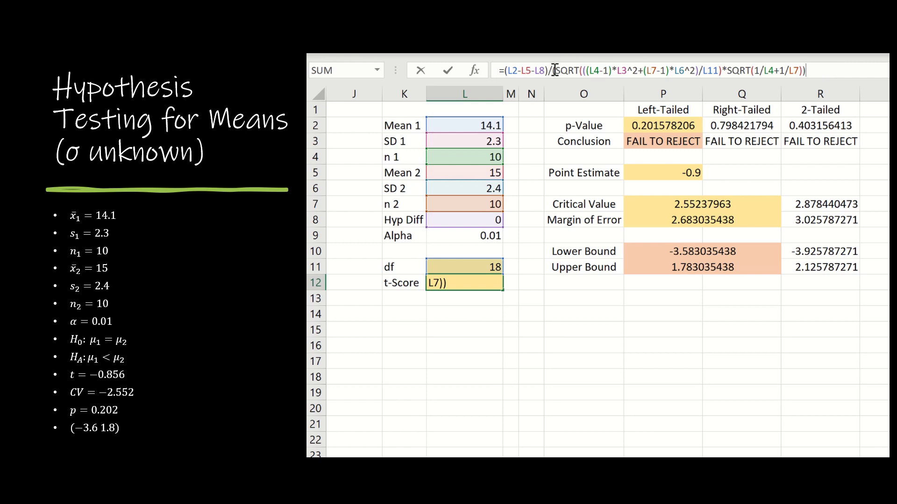
pyautogui.moveTo(554, 70); pyautogui.dragTo(865, 72)
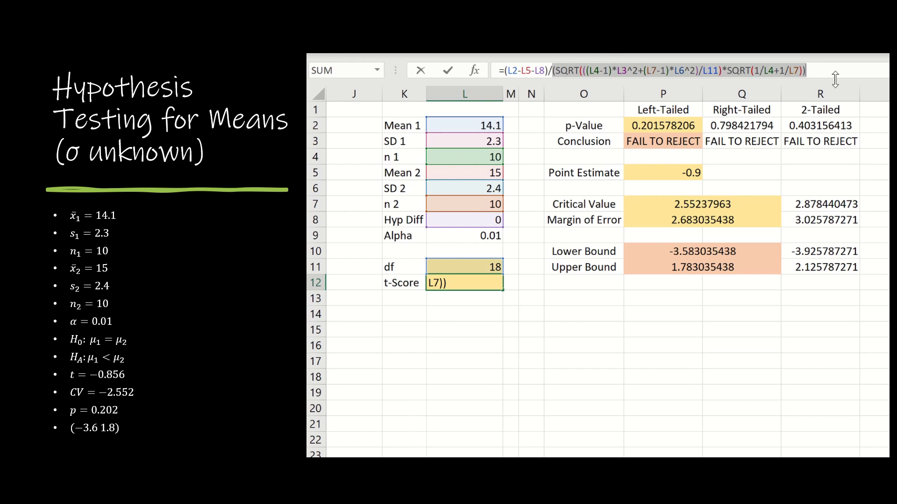
pyautogui.click(811, 71)
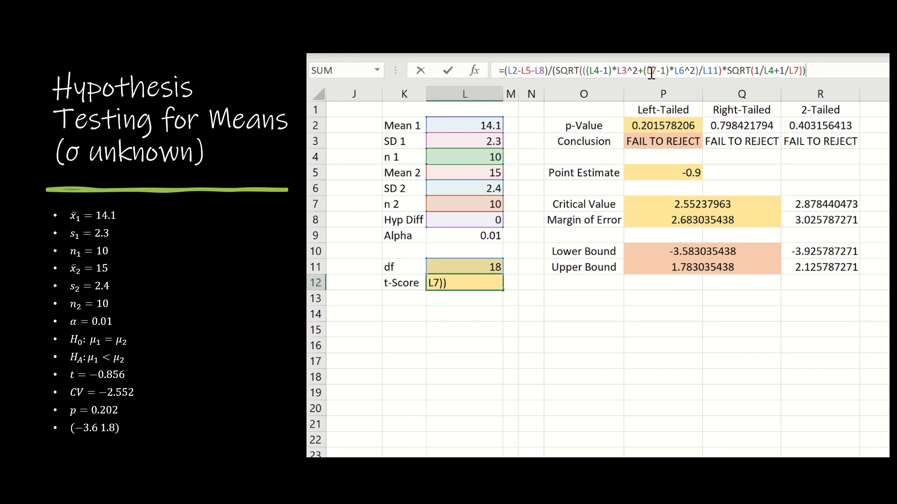
# Trace the pooled-variance part and the SQRT(1/L4+1/L7) factor within the t-Score formula in L12.
pyautogui.click(685, 73)
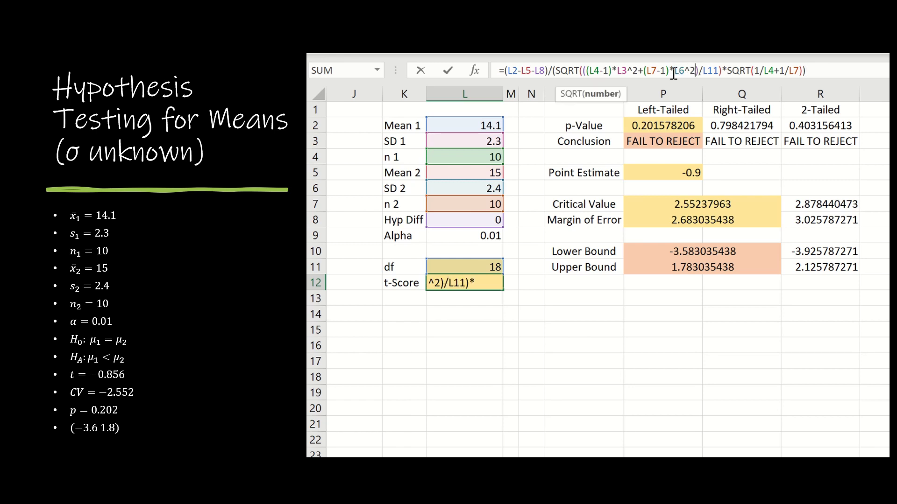
pyautogui.click(589, 74)
pyautogui.press('Right')
pyautogui.press('Right')
pyautogui.press('Right')
pyautogui.press('Right')
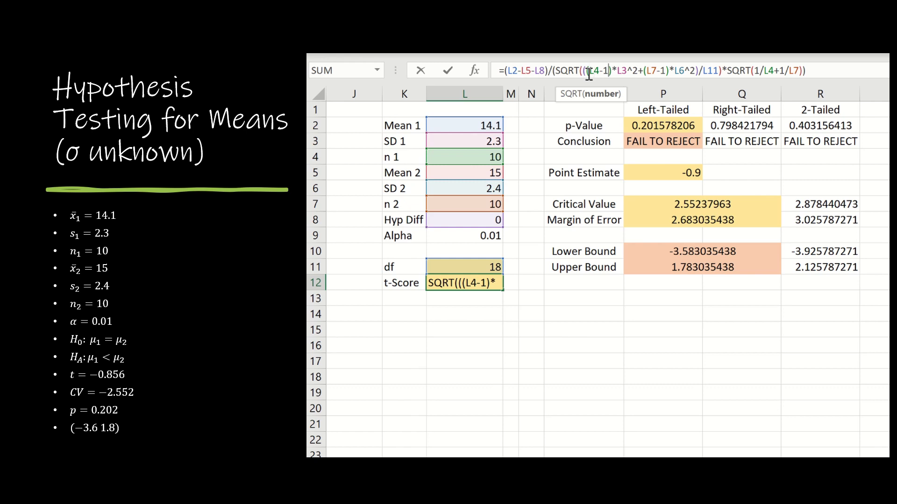
pyautogui.click(646, 73)
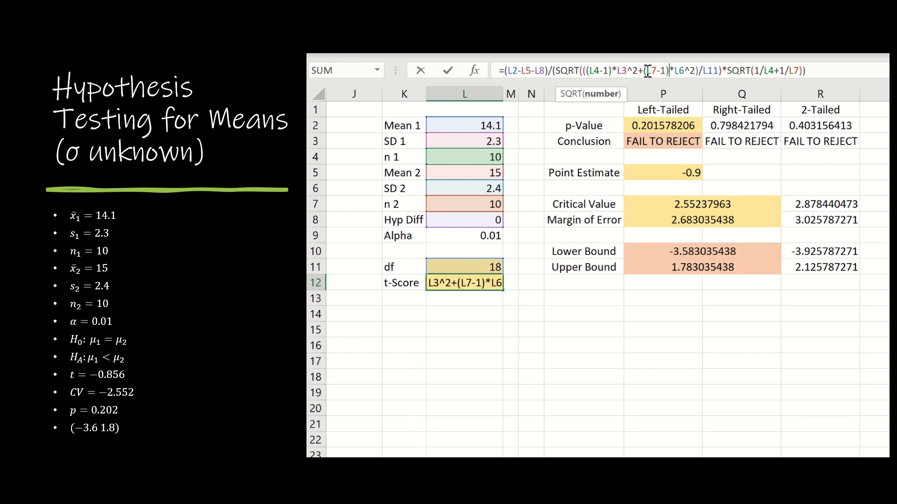
pyautogui.click(586, 71)
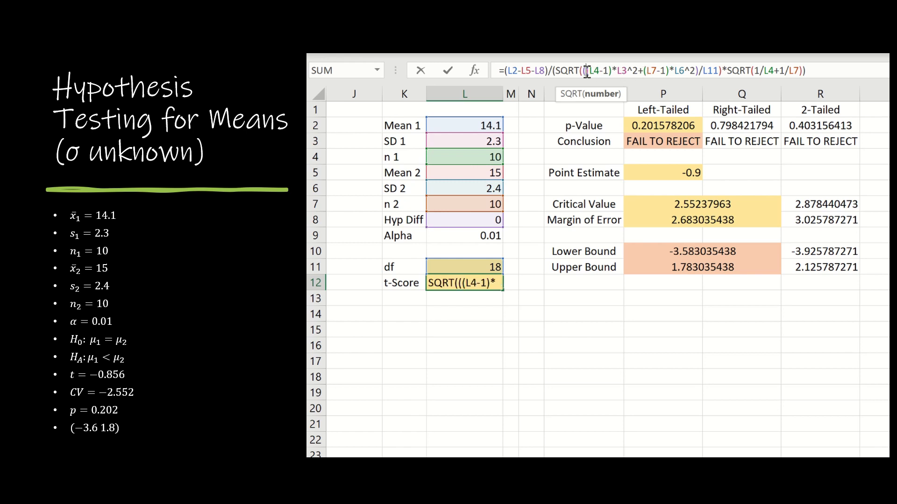
pyautogui.click(698, 71)
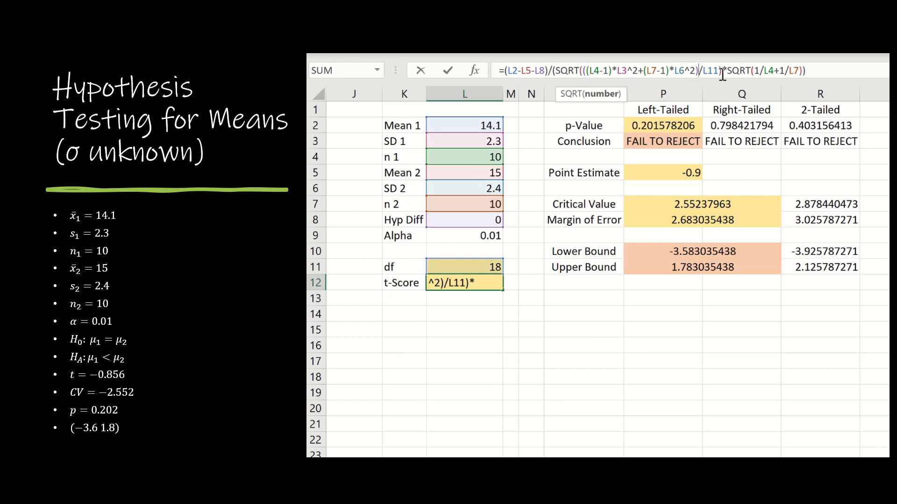
pyautogui.click(582, 71)
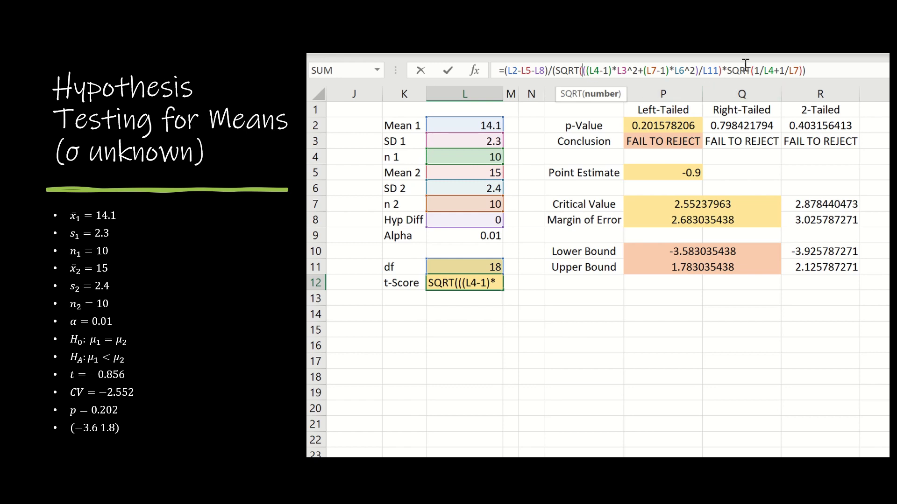
pyautogui.click(731, 70)
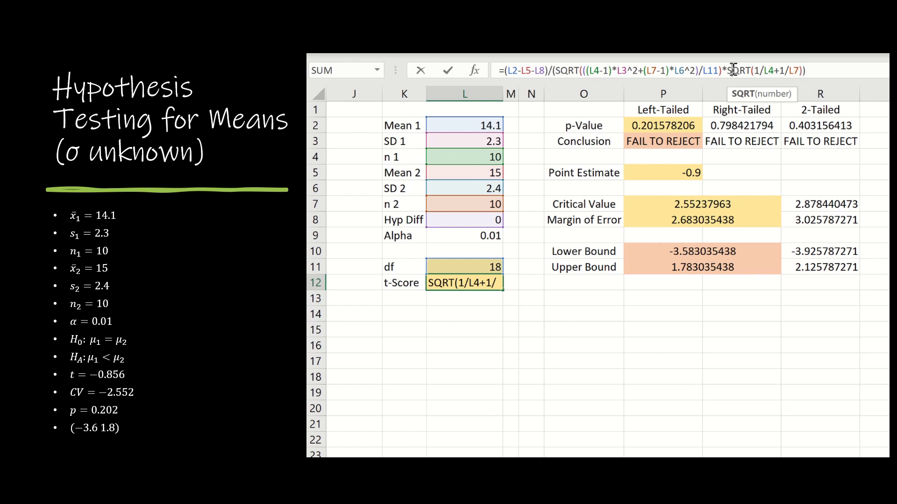
pyautogui.click(814, 70)
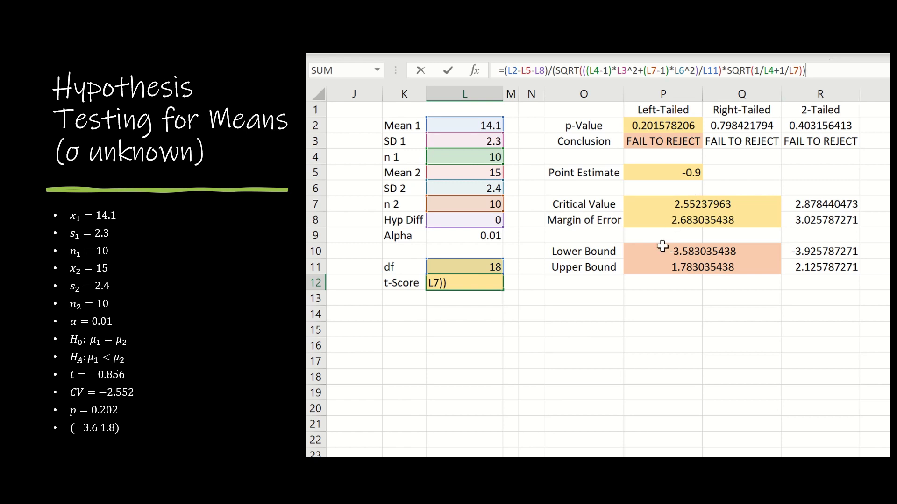
pyautogui.press('Return')
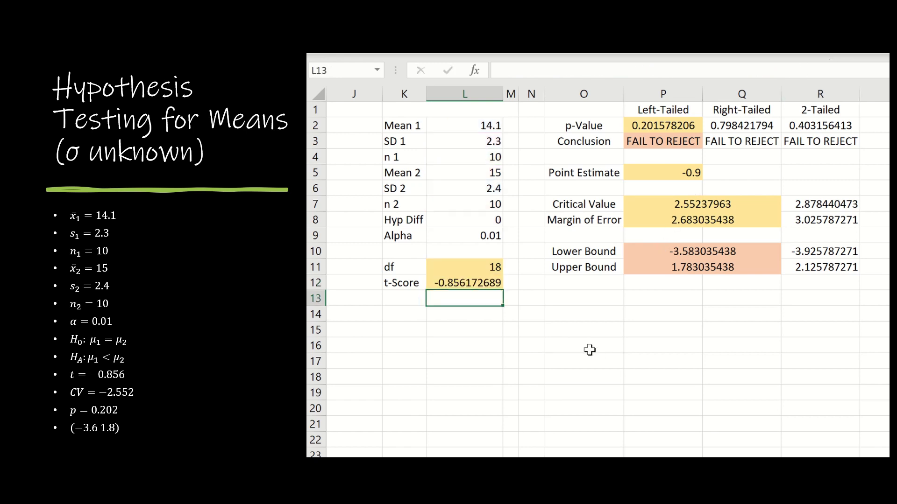
# Inspect the left-tailed, right-tailed and 2-tailed p-value formulas in P2:R2.
pyautogui.click(655, 131)
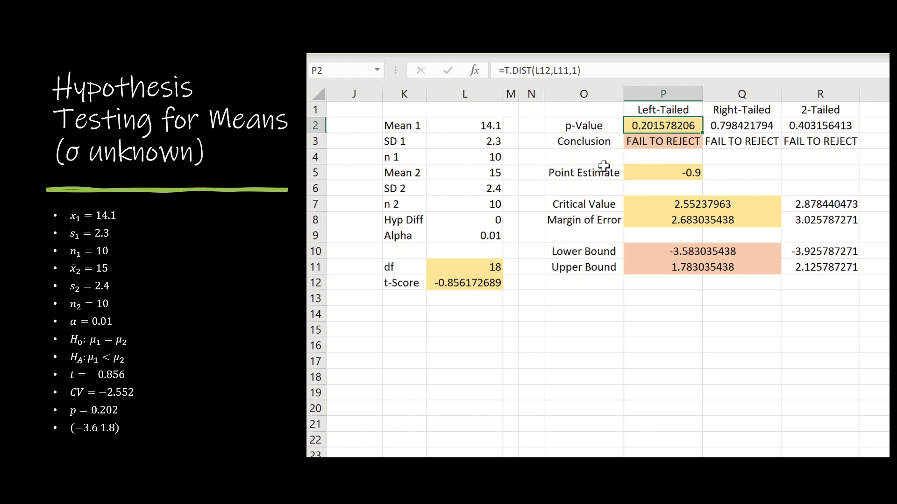
pyautogui.click(755, 127)
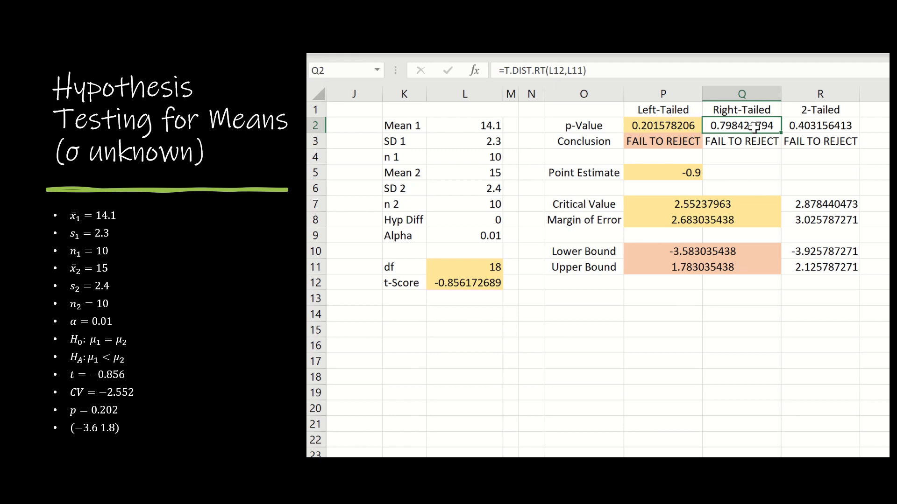
pyautogui.press('Right')
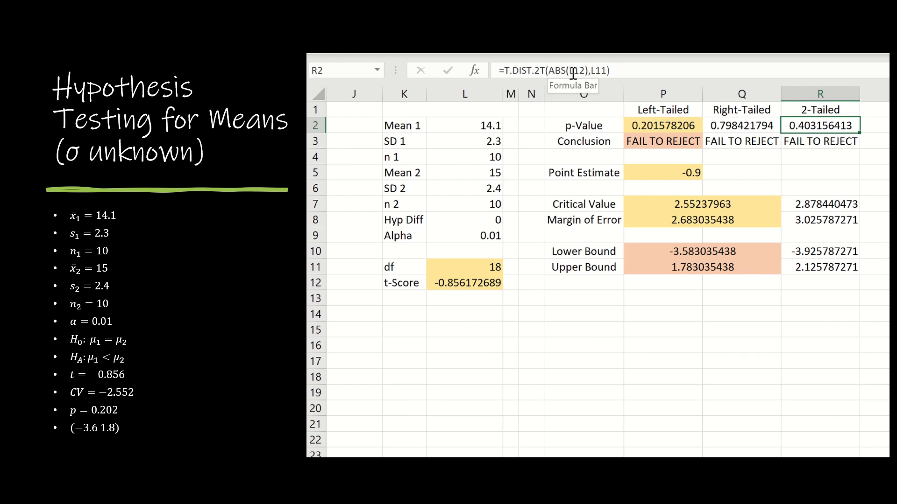
# Inspect the conclusion formulas in row 3, plus the point estimate and critical value formulas in P5 and P7.
pyautogui.click(651, 140)
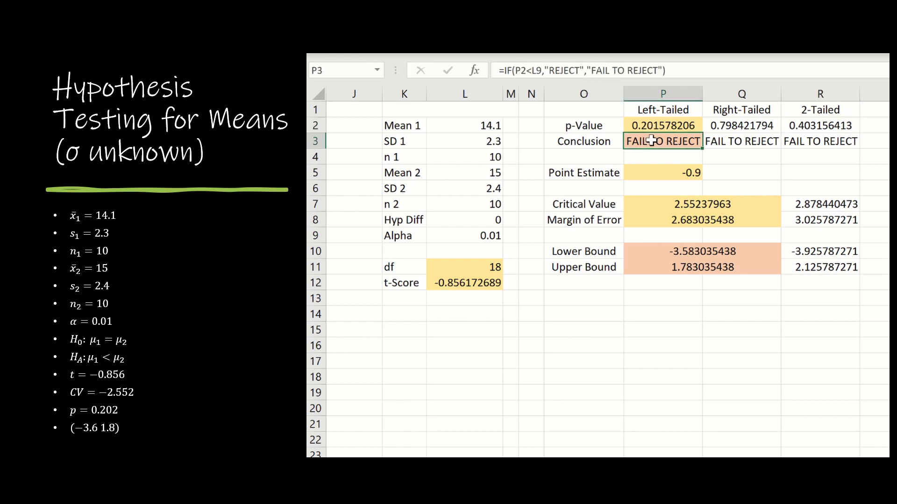
pyautogui.press('Right')
pyautogui.press('Right')
pyautogui.press('Left')
pyautogui.press('Left')
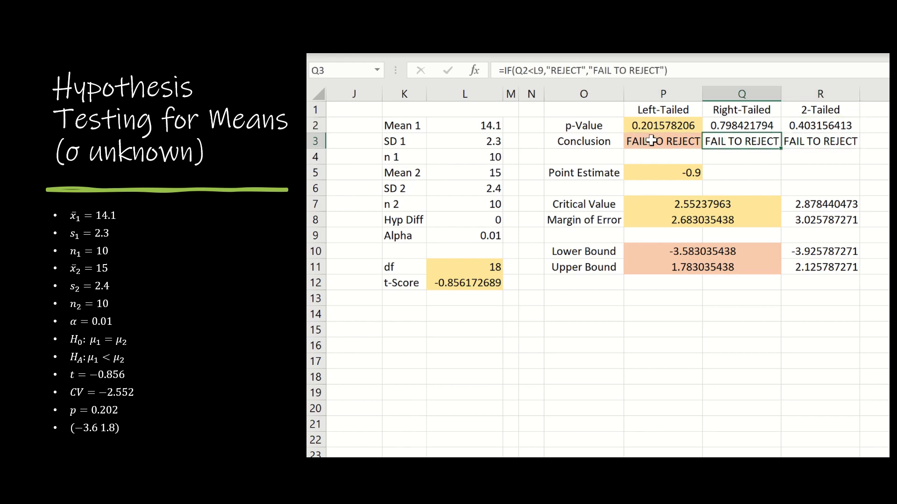
pyautogui.press('Down')
pyautogui.press('Down')
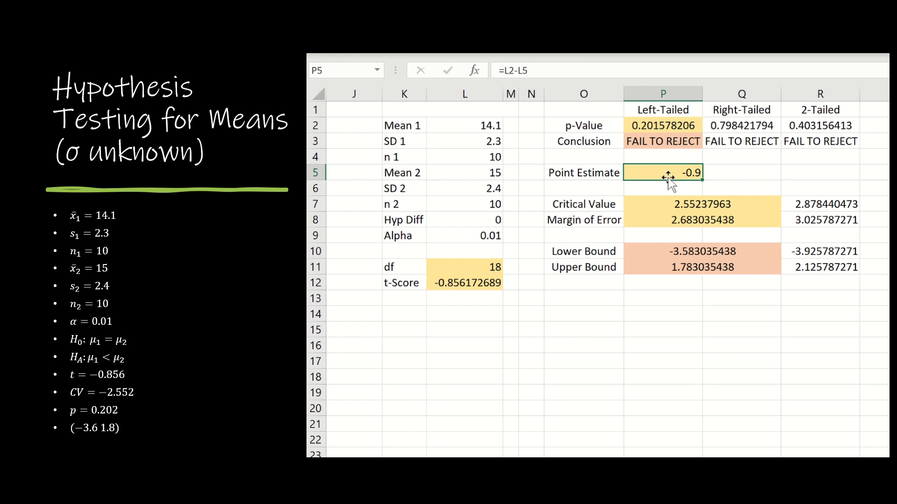
pyautogui.click(674, 199)
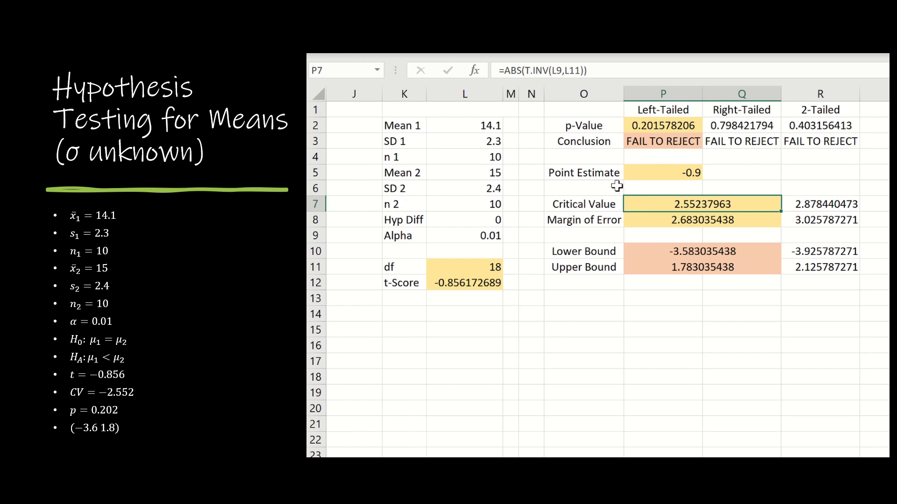
# Merge and center P6:Q6 above the critical value and enter the heading "1 Tailed".
pyautogui.moveTo(619, 187); pyautogui.dragTo(767, 187)
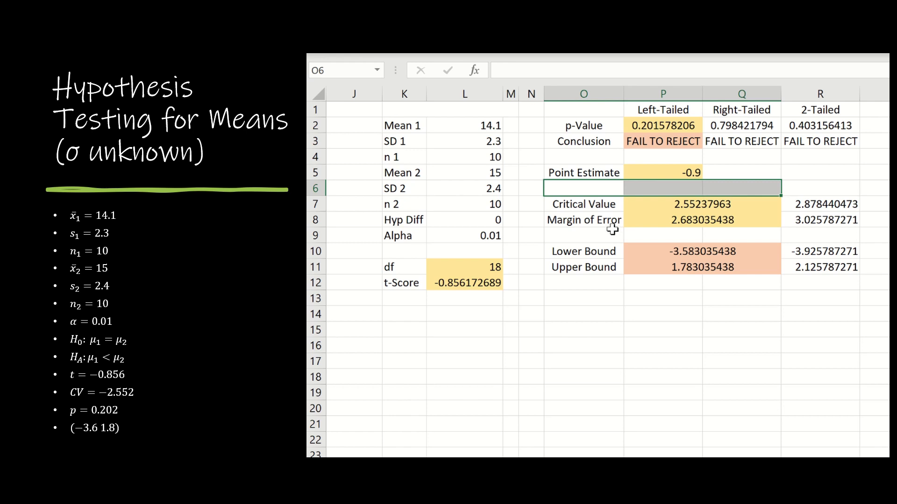
pyautogui.click(827, 188)
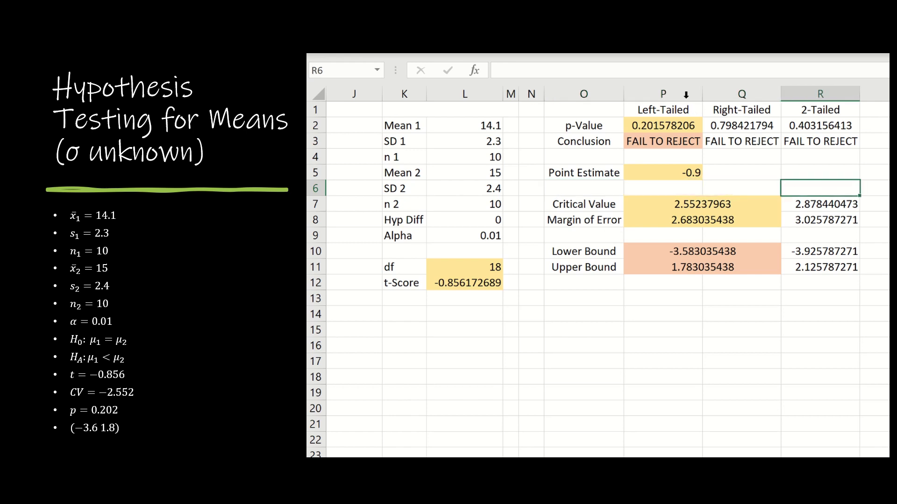
pyautogui.moveTo(680, 109); pyautogui.dragTo(725, 107)
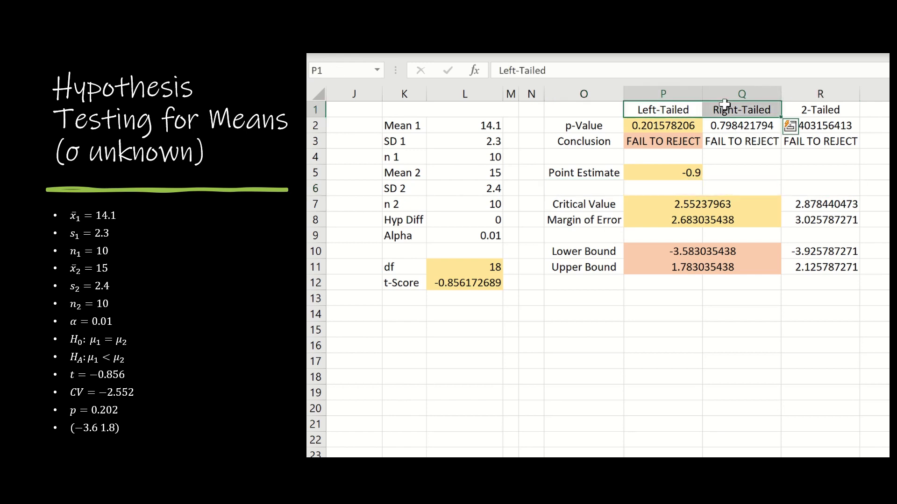
pyautogui.click(666, 188)
pyautogui.moveTo(667, 188); pyautogui.dragTo(705, 182)
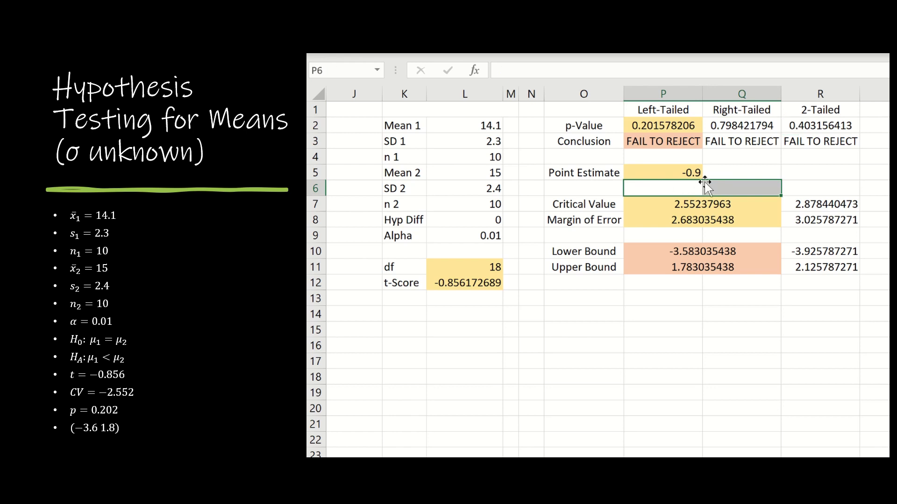
pyautogui.hotkey('alt', 'h')
pyautogui.write('mc')
pyautogui.write('1')
pyautogui.write(' Tailed')
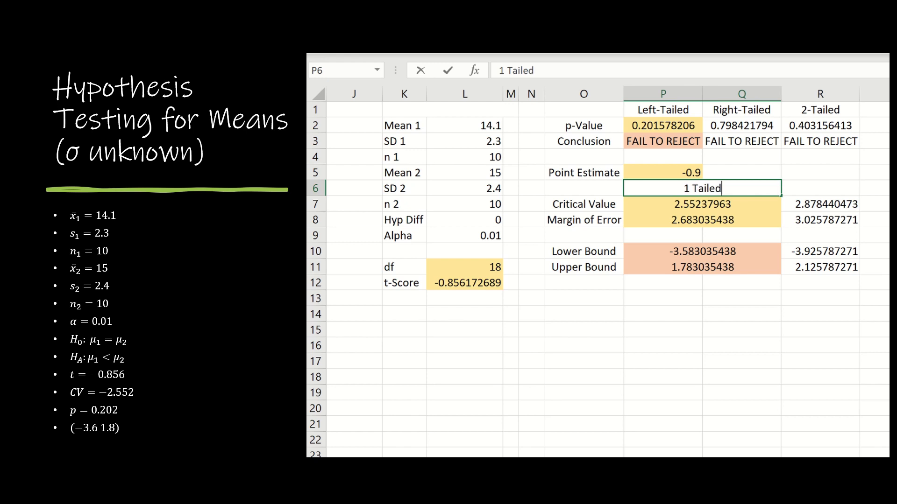
pyautogui.press('Tab')
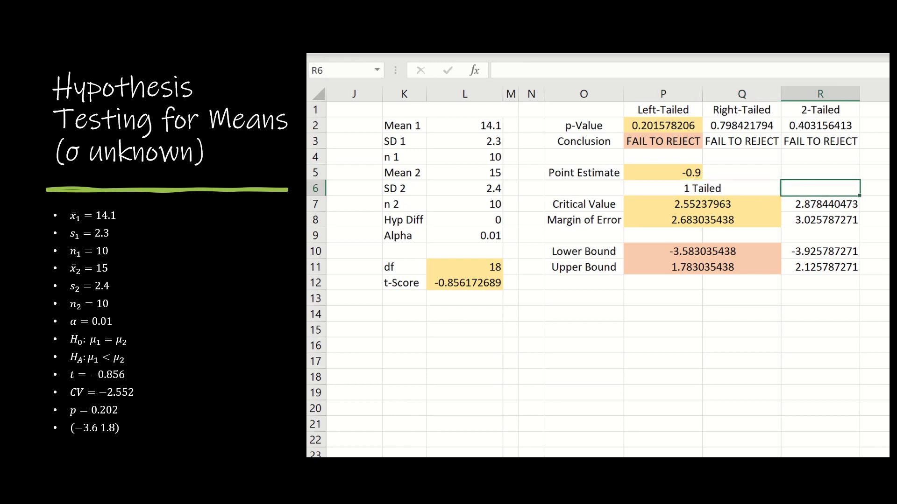
# Enter the heading "2 Tailed" in R6 above the second critical value column.
pyautogui.write('1 Taile')
pyautogui.press('BackSpace')
pyautogui.press('BackSpace')
pyautogui.press('BackSpace')
pyautogui.press('BackSpace')
pyautogui.press('BackSpace')
pyautogui.press('BackSpace')
pyautogui.press('BackSpace')
pyautogui.write('2 Tailed')
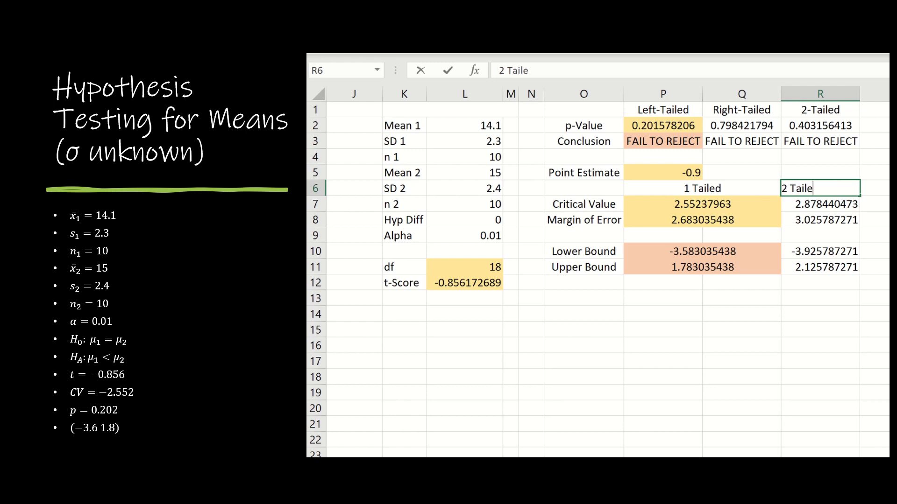
pyautogui.press('Return')
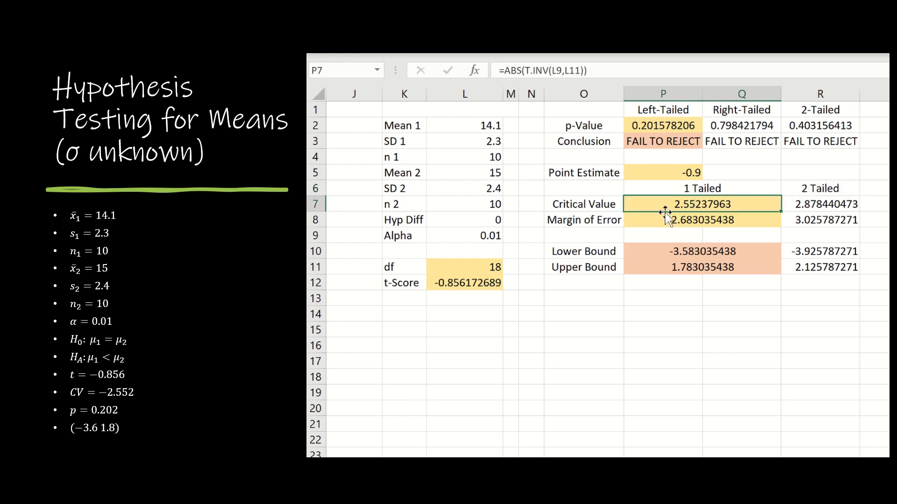
# Review the left-tailed p-value, conclusion and 1-tailed critical value formulas in P2, P3 and P7.
pyautogui.click(661, 131)
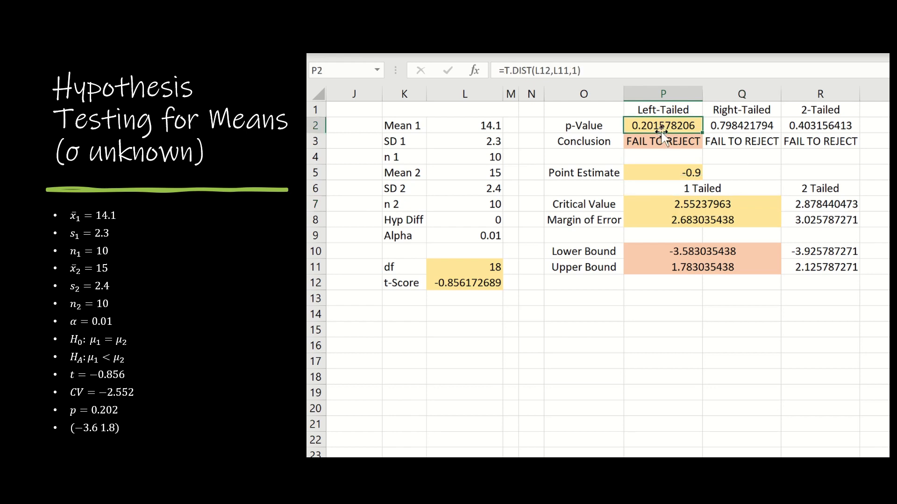
pyautogui.press('Down')
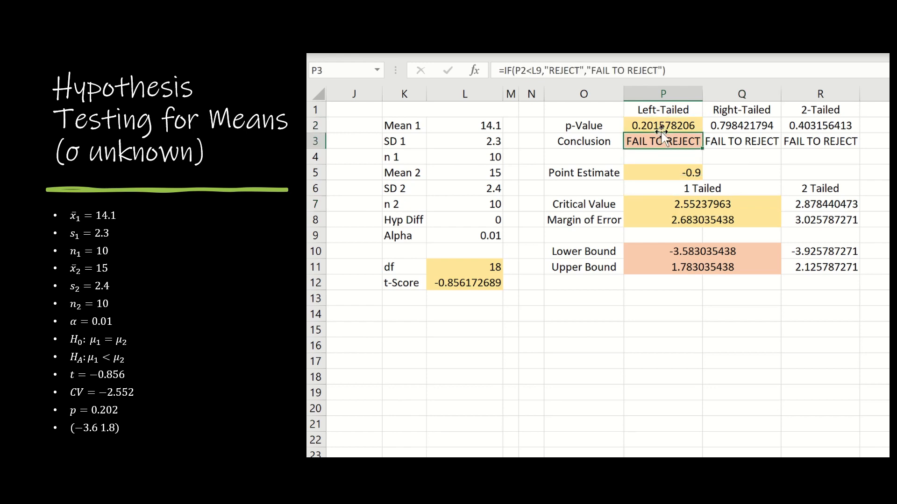
pyautogui.press('Down')
pyautogui.press('Down')
pyautogui.press('Down')
pyautogui.press('Down')
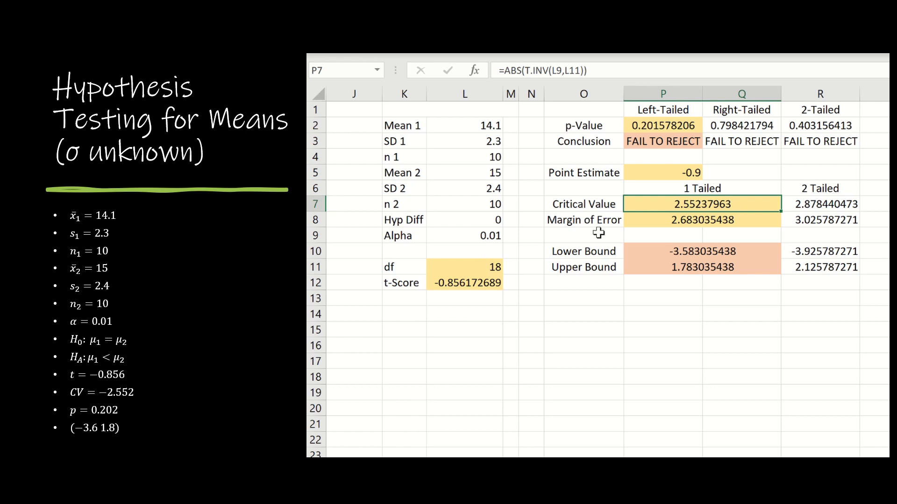
# Compare the 1-tailed margin of error formula in P8 with the standard error denominator of the t-score formula in L12.
pyautogui.click(727, 223)
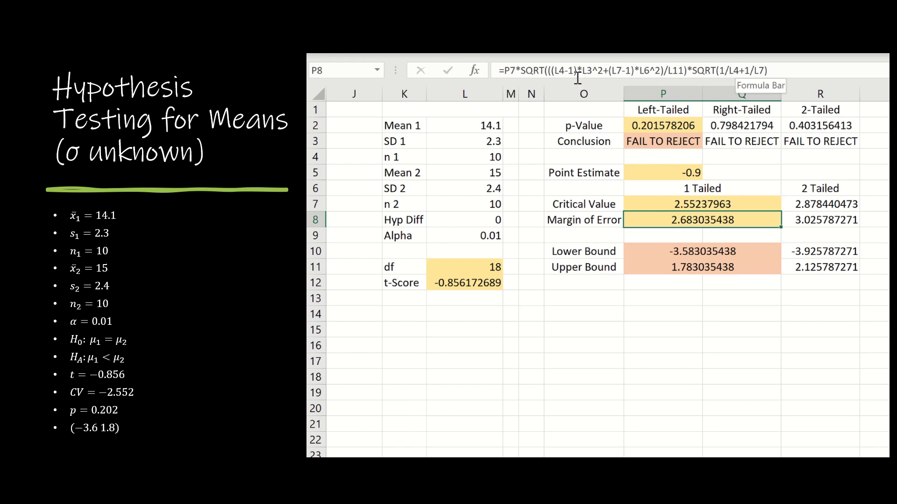
pyautogui.click(467, 280)
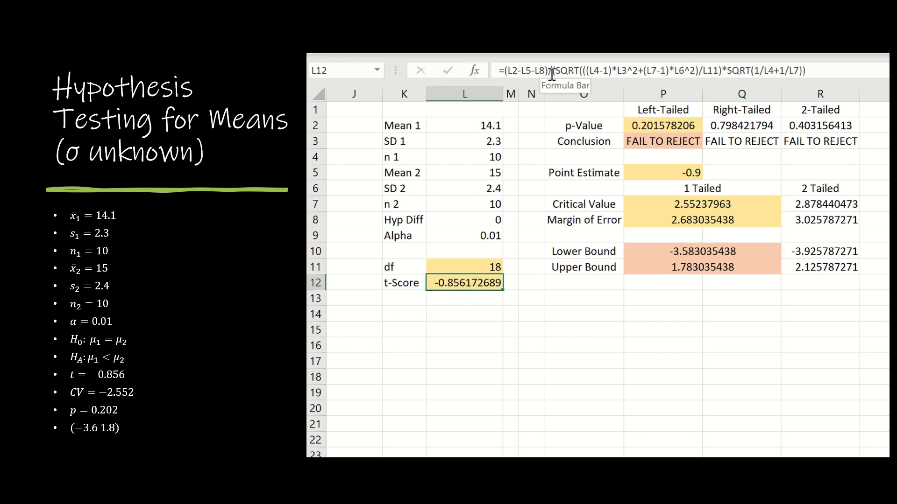
pyautogui.moveTo(551, 71); pyautogui.dragTo(838, 75)
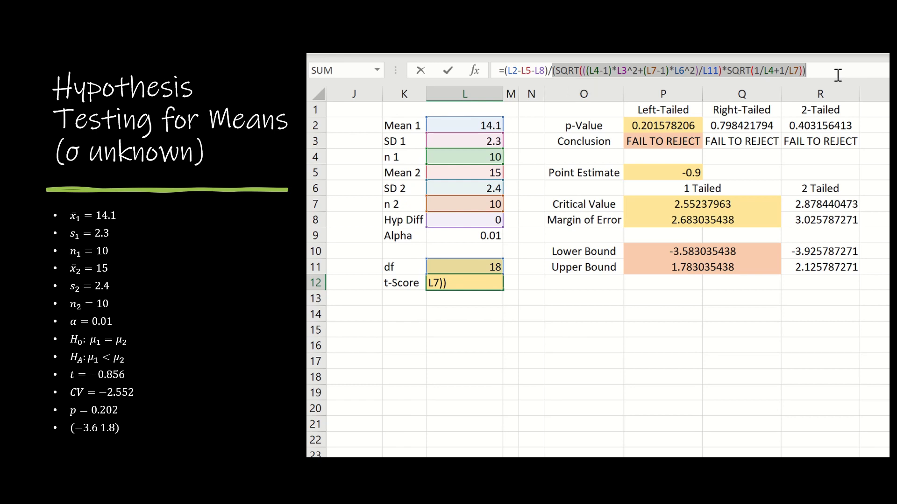
pyautogui.press('Return')
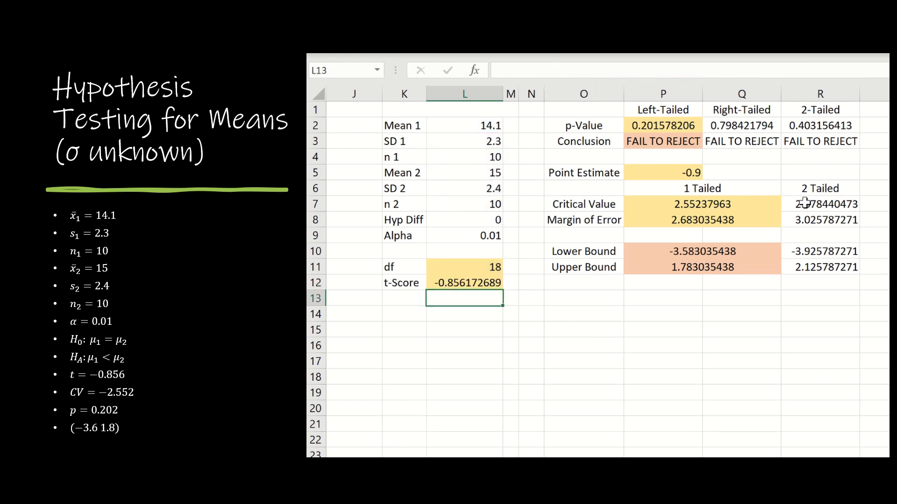
# Review the 1-tailed lower and upper confidence bound formulas in P10 and P11.
pyautogui.click(718, 253)
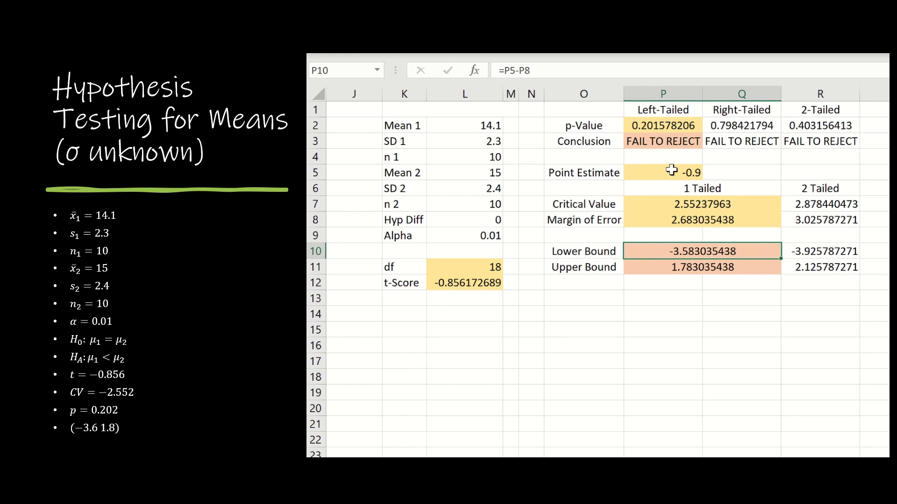
pyautogui.click(659, 273)
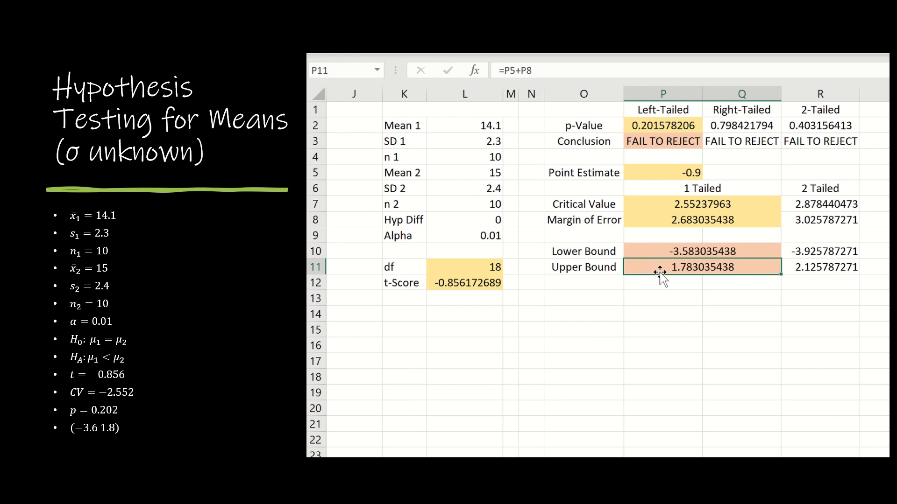
# Examine the 2-tailed p-value, critical value and margin of error formulas in R2, R7 and R8.
pyautogui.click(827, 122)
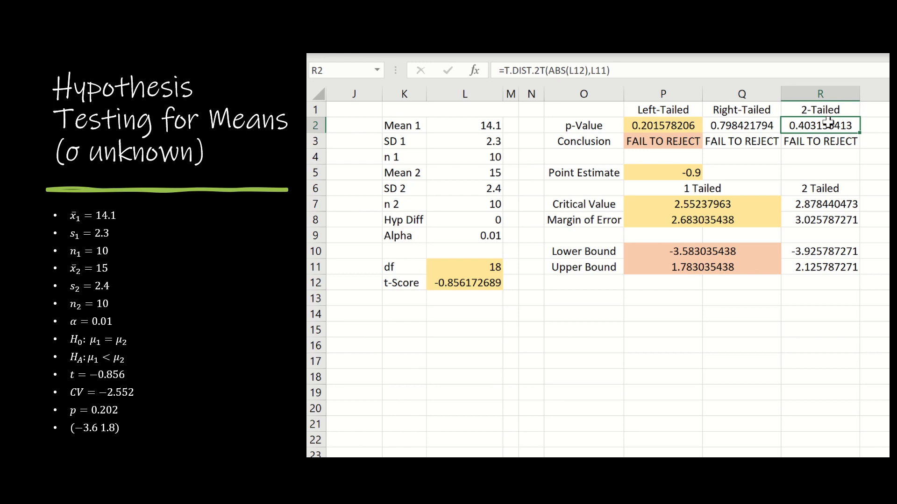
pyautogui.press('Down')
pyautogui.press('Down')
pyautogui.press('Down')
pyautogui.press('Down')
pyautogui.press('Down')
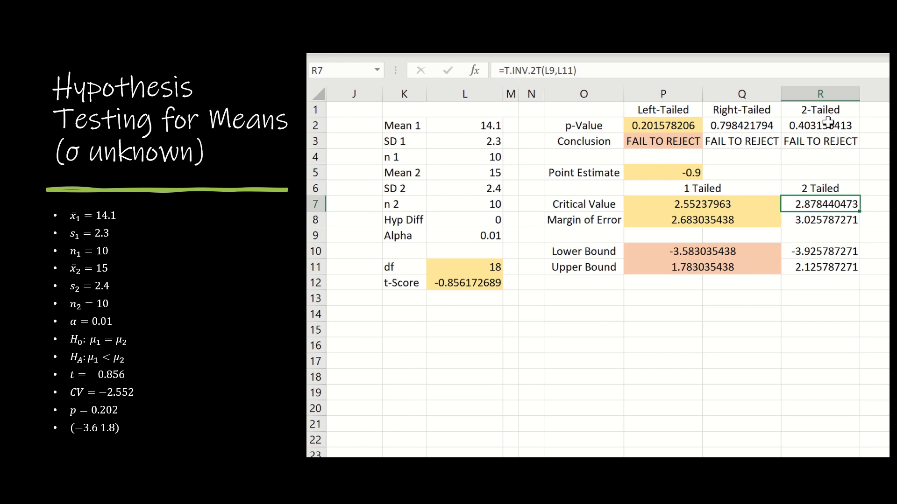
pyautogui.press('Down')
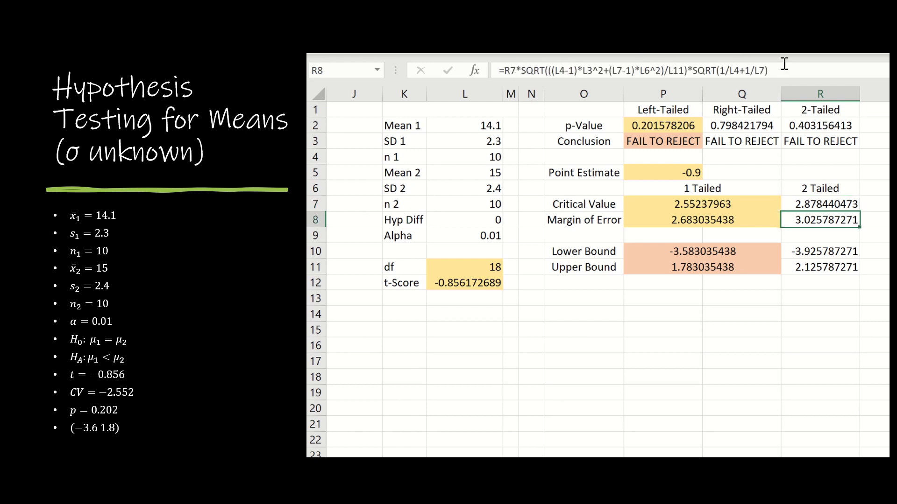
pyautogui.click(819, 206)
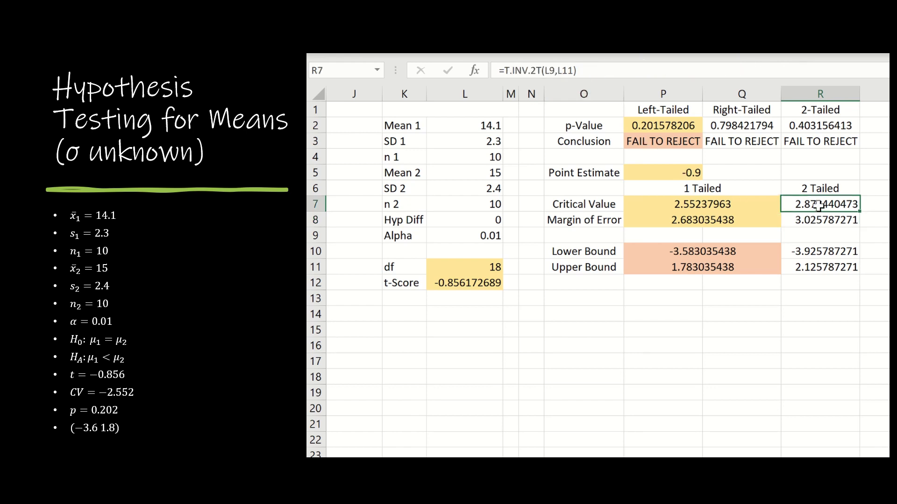
# Review the 2-tailed lower and upper confidence bound formulas in R10 and R11.
pyautogui.click(821, 256)
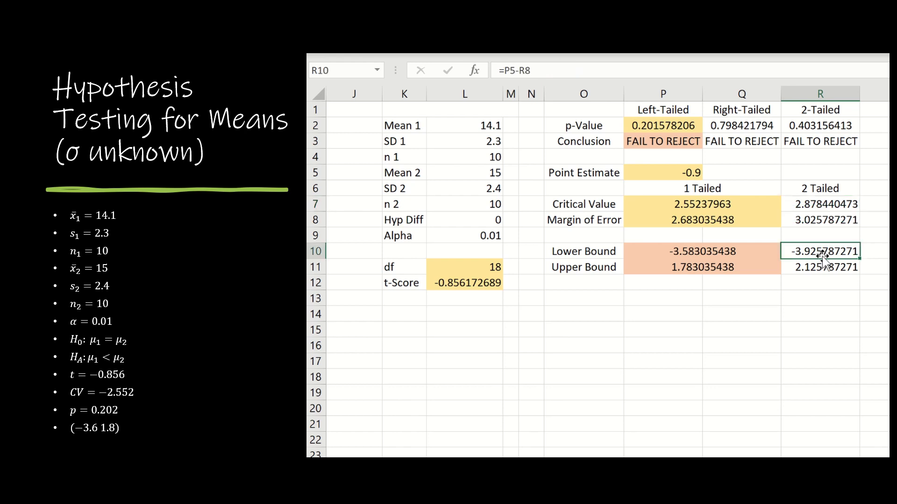
pyautogui.press('Down')
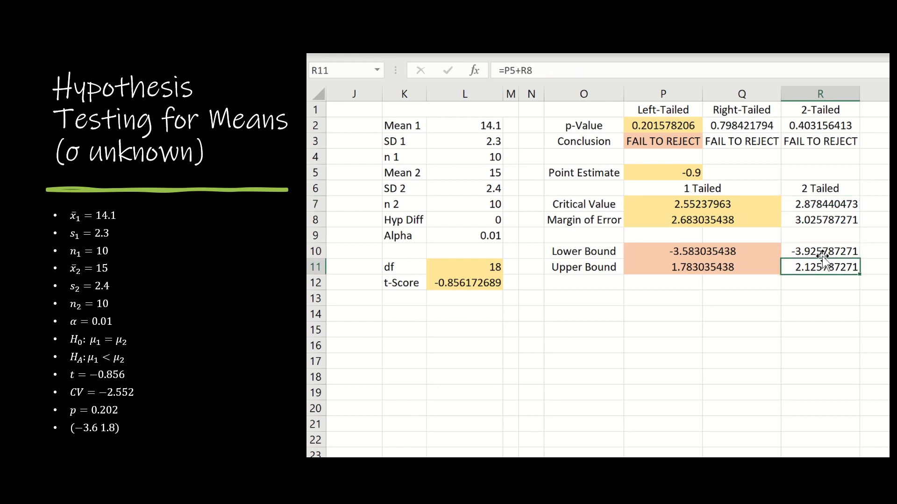
pyautogui.press('Down')
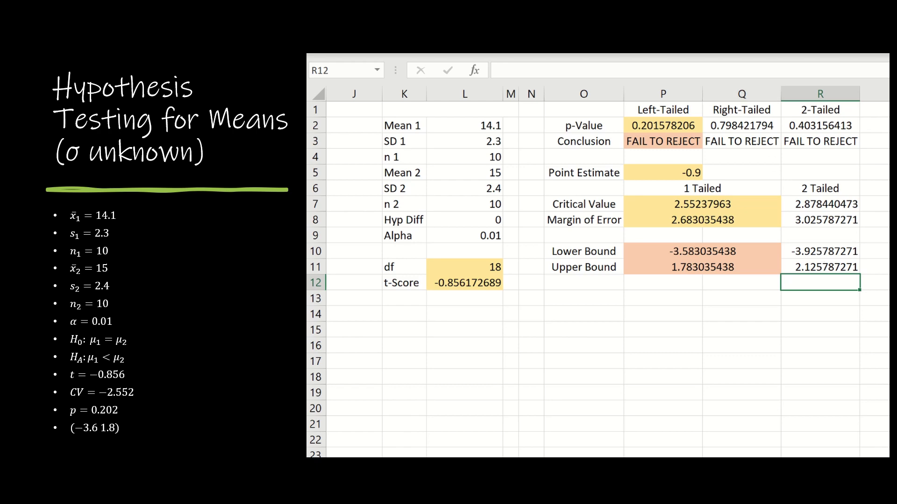